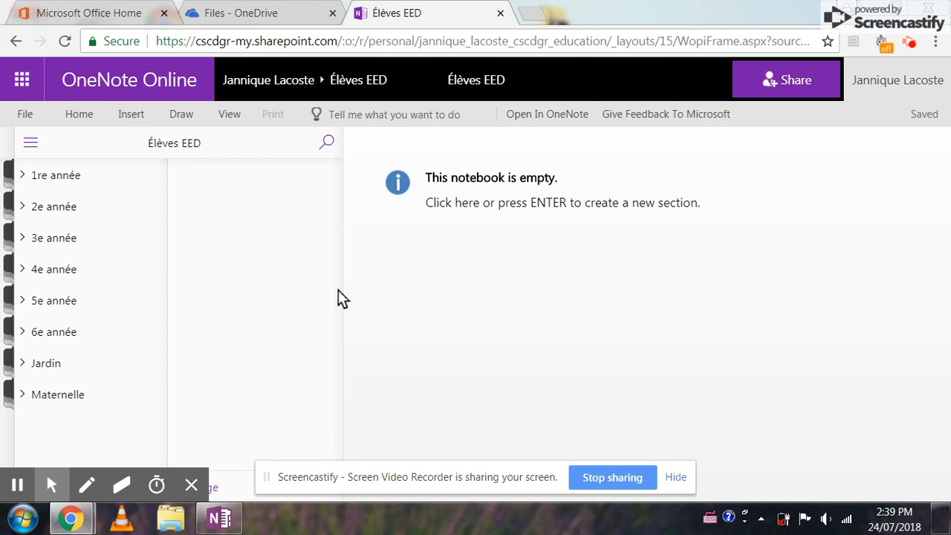
# Step: Try to create a new OneNote notebook named "Special Education 2" in the OneDrive files
pyautogui.click(115, 13)
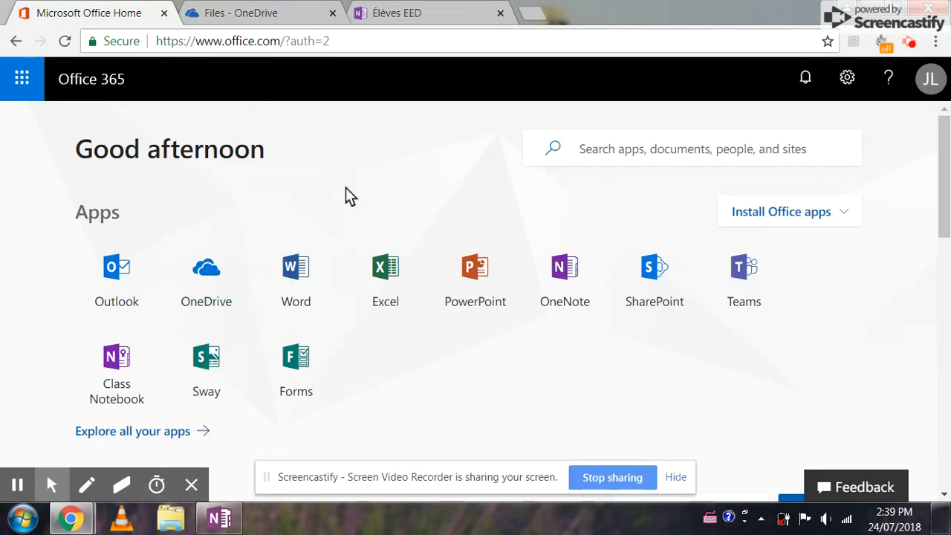
pyautogui.click(295, 22)
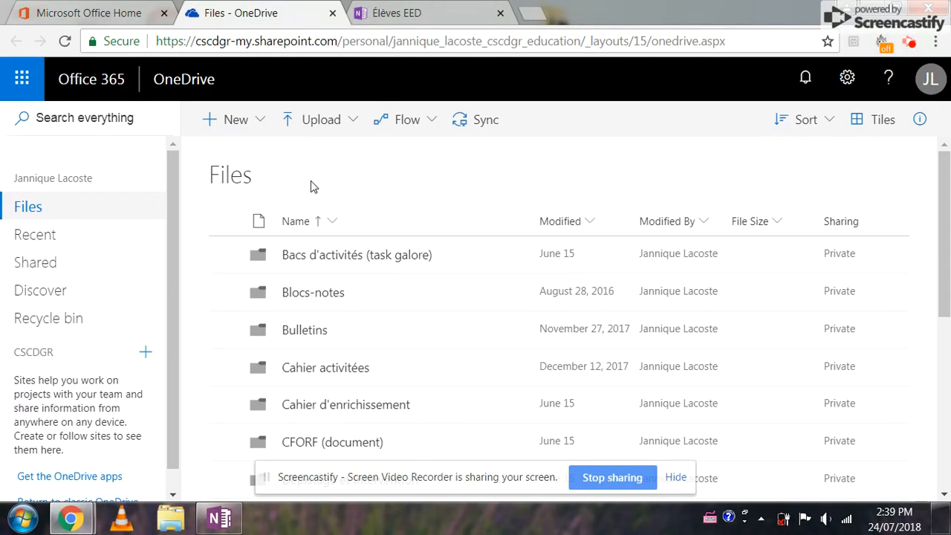
pyautogui.click(236, 121)
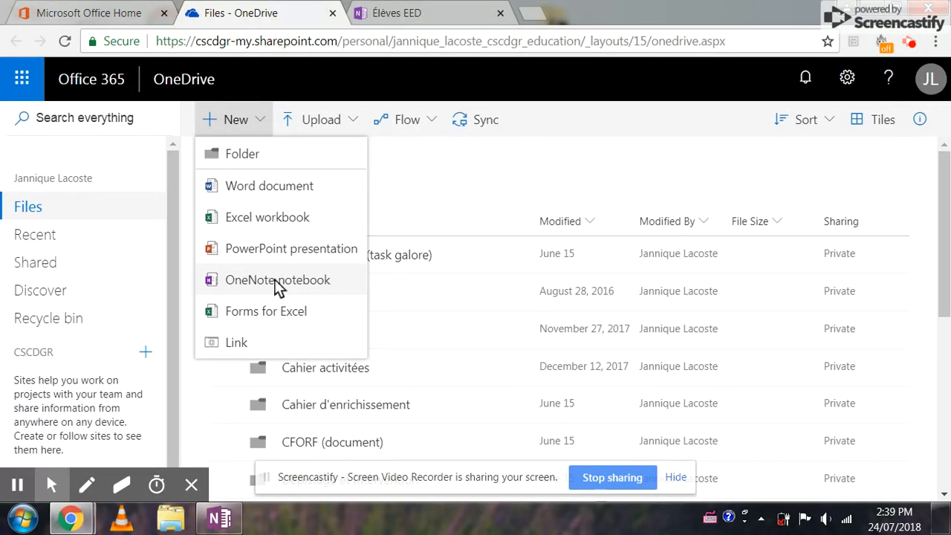
pyautogui.click(275, 282)
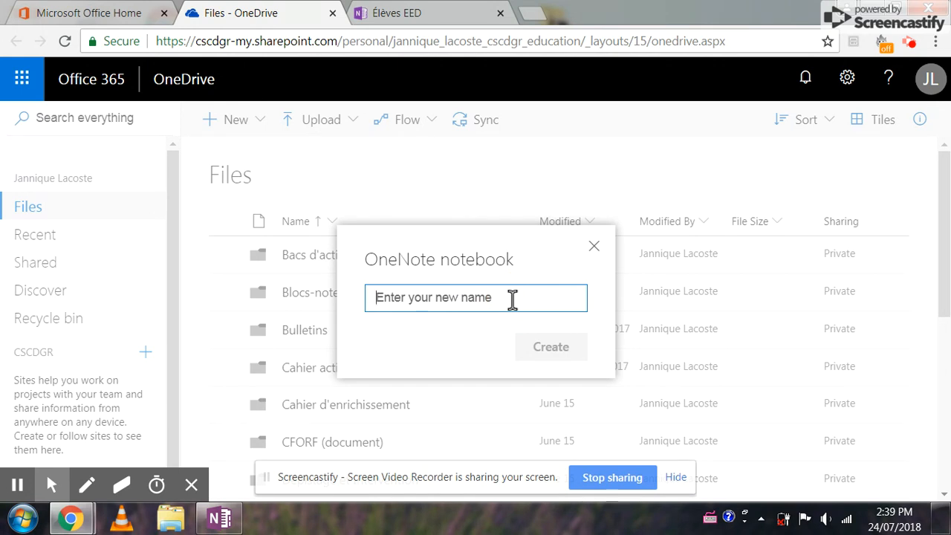
pyautogui.write('Sp')
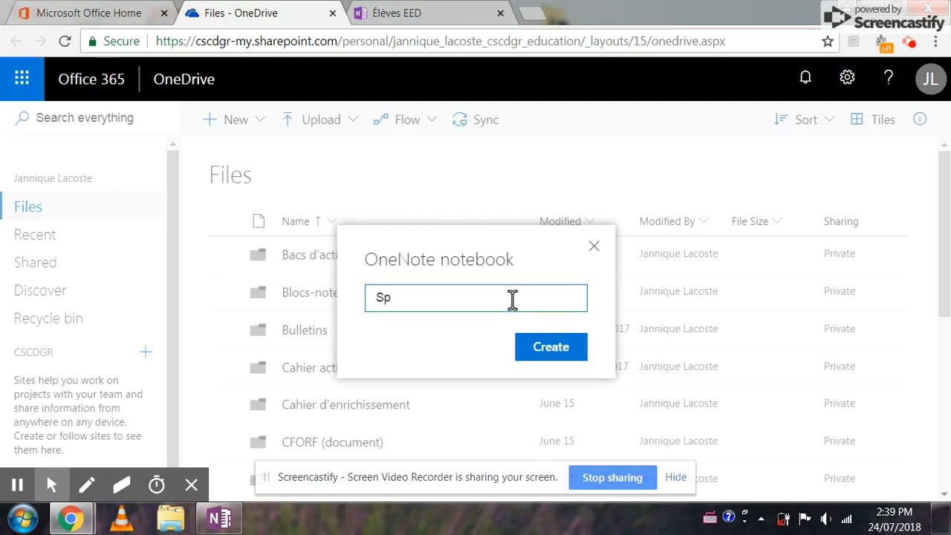
pyautogui.write('ecial Education 2')
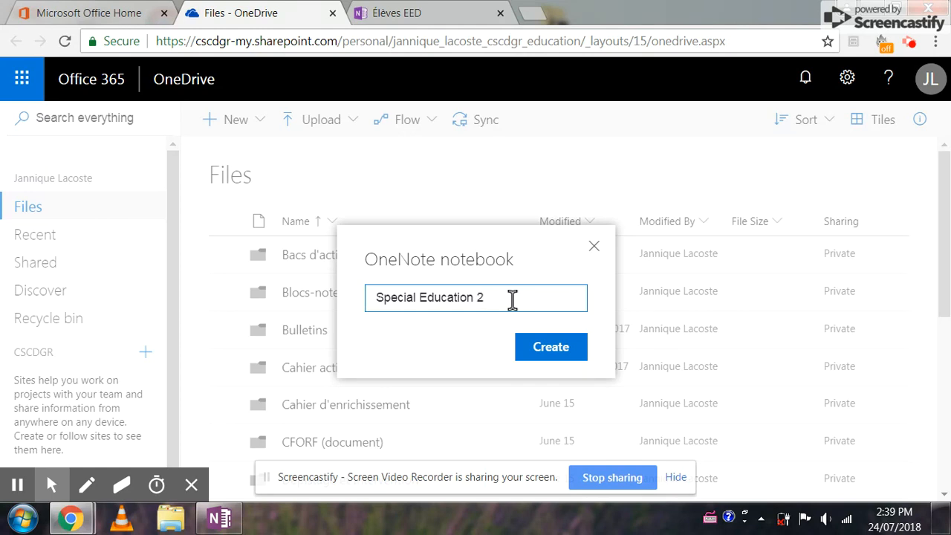
pyautogui.click(555, 360)
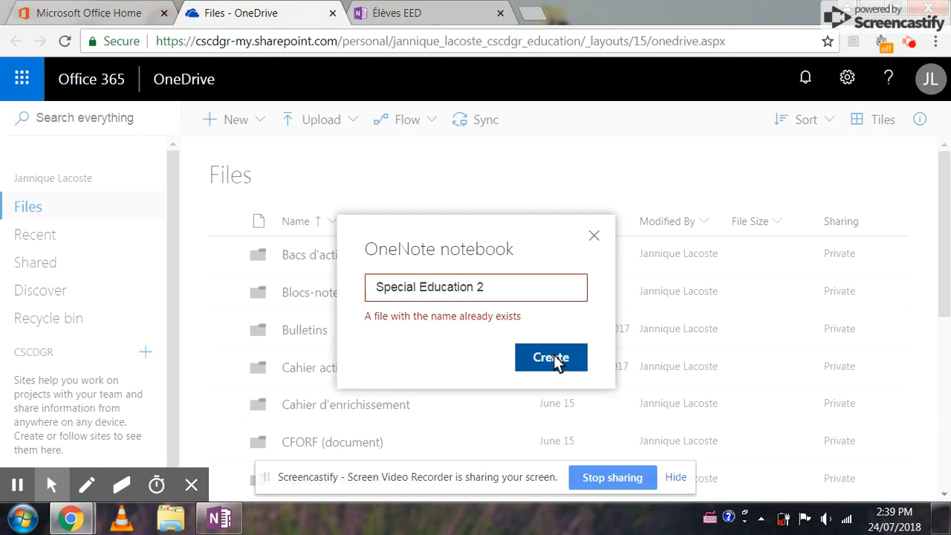
# Step: Change the new notebook's name to "Special Education 3" and create it
pyautogui.click(501, 288)
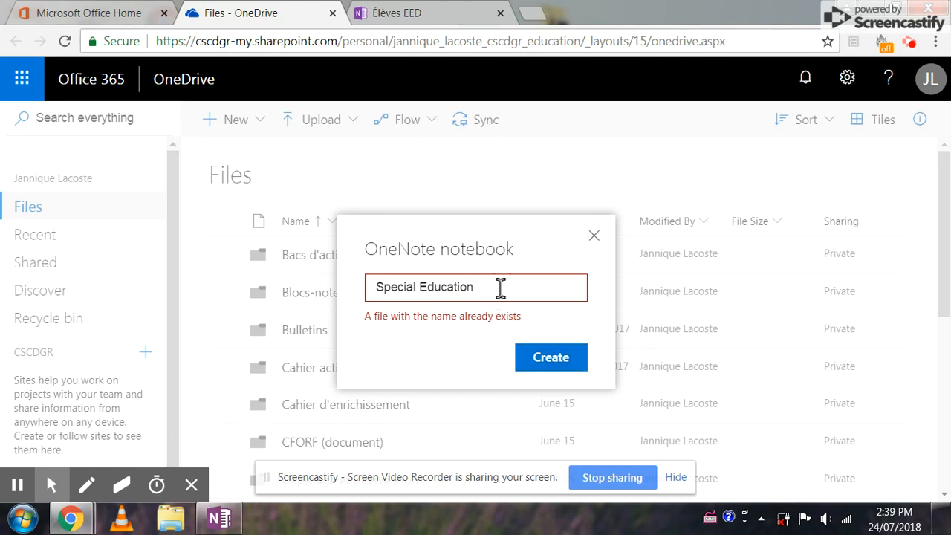
pyautogui.write('3')
pyautogui.click(533, 355)
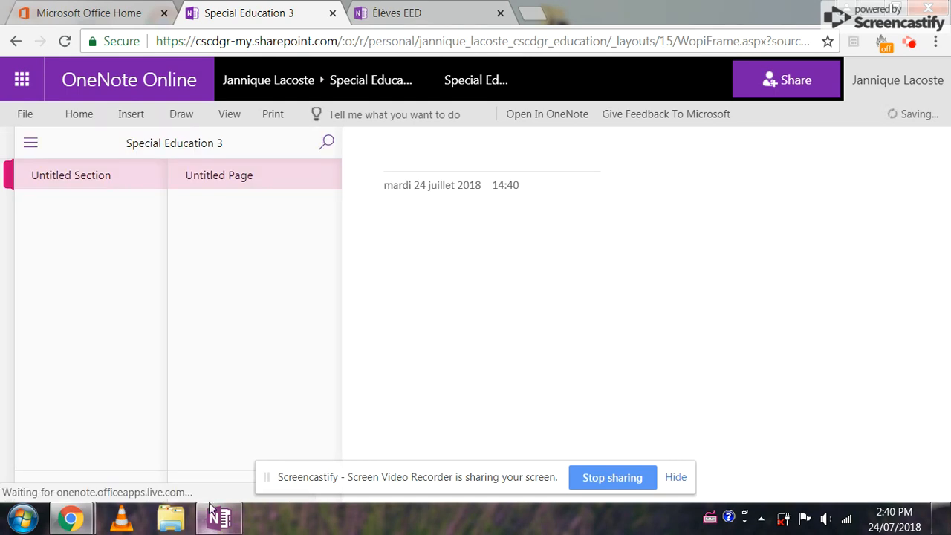
# Step: Switch to the desktop OneNote 2016 window with the Special Education notebook
pyautogui.moveTo(215, 523)
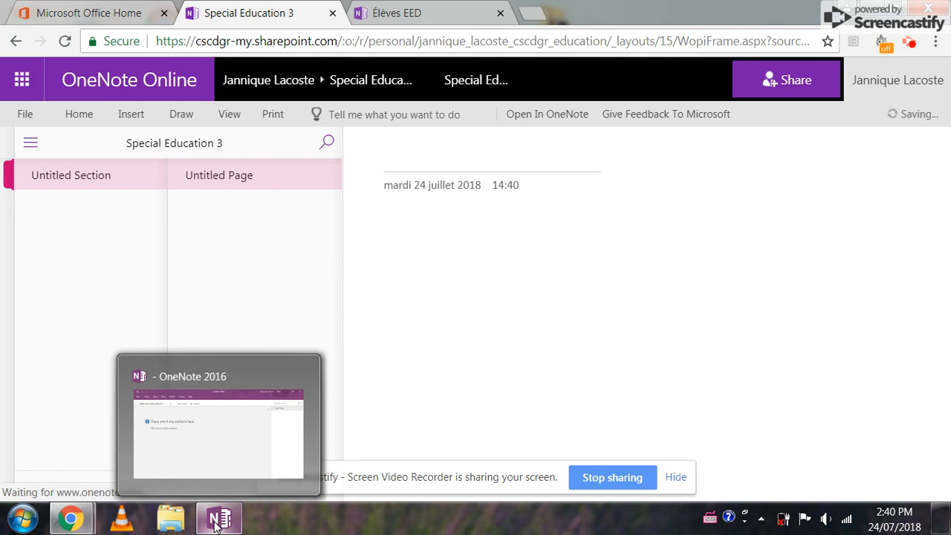
pyautogui.click(216, 524)
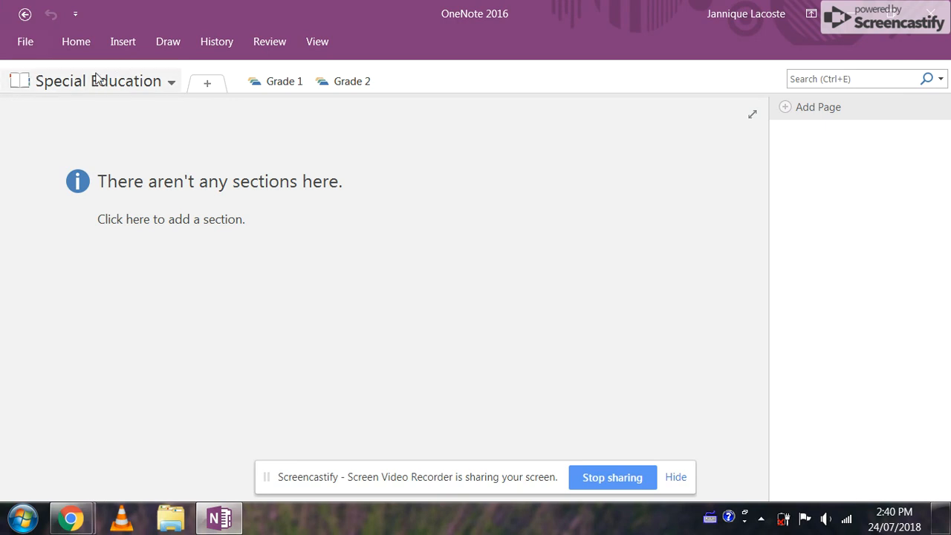
pyautogui.click(205, 87)
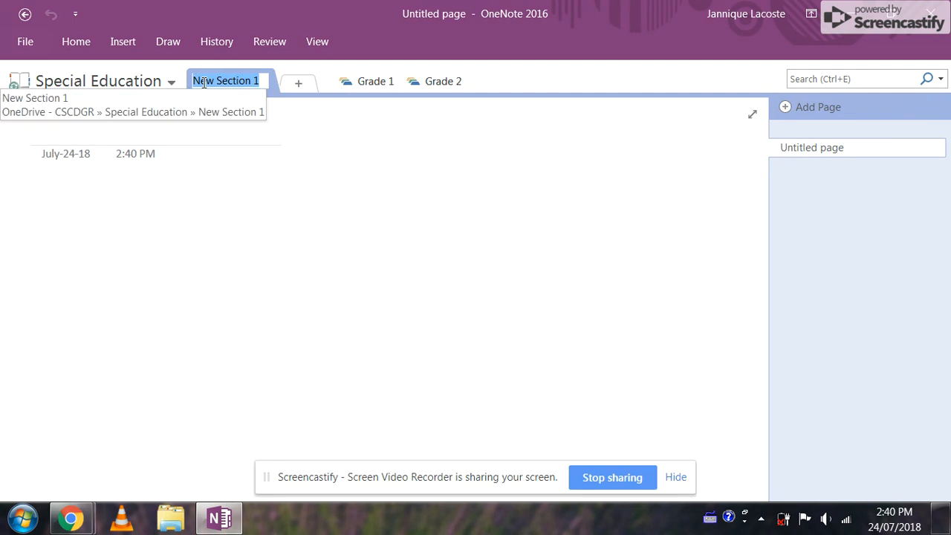
pyautogui.rightClick(269, 89)
pyautogui.click(298, 139)
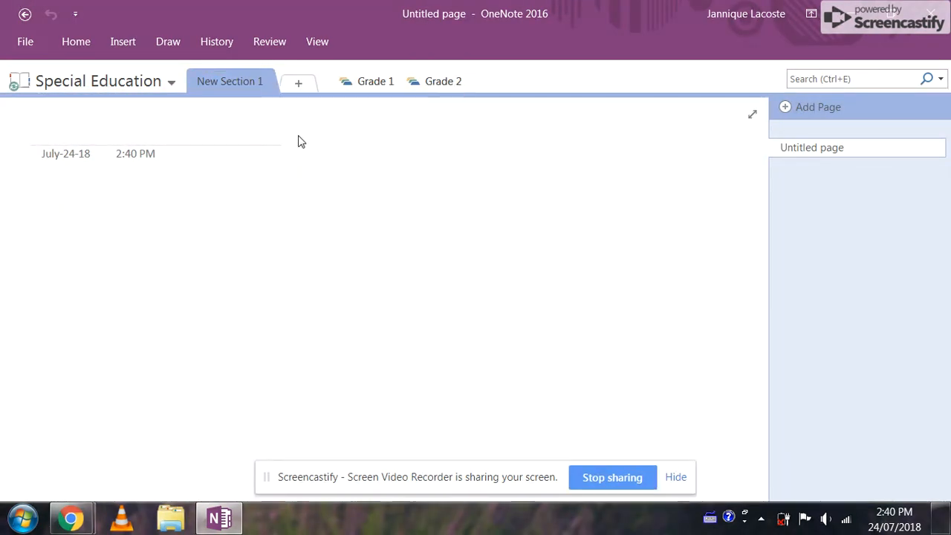
pyautogui.click(448, 310)
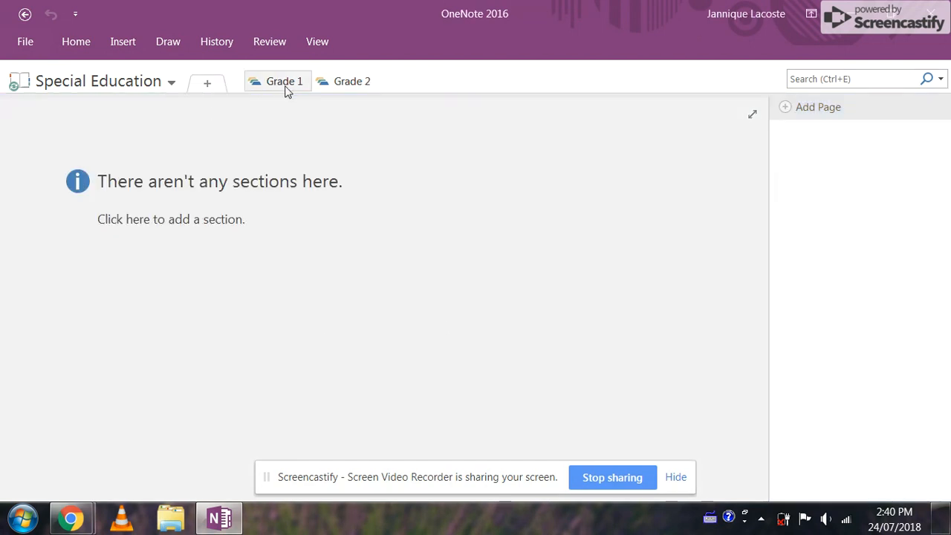
# Step: Add a new section group named "Grade 3" to the Special Education notebook after Grade 2
pyautogui.rightClick(392, 85)
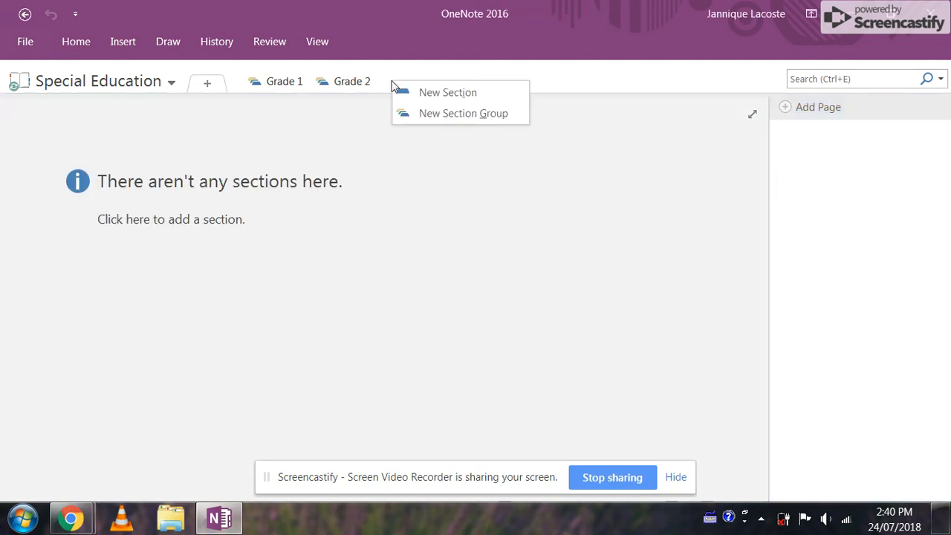
pyautogui.click(414, 113)
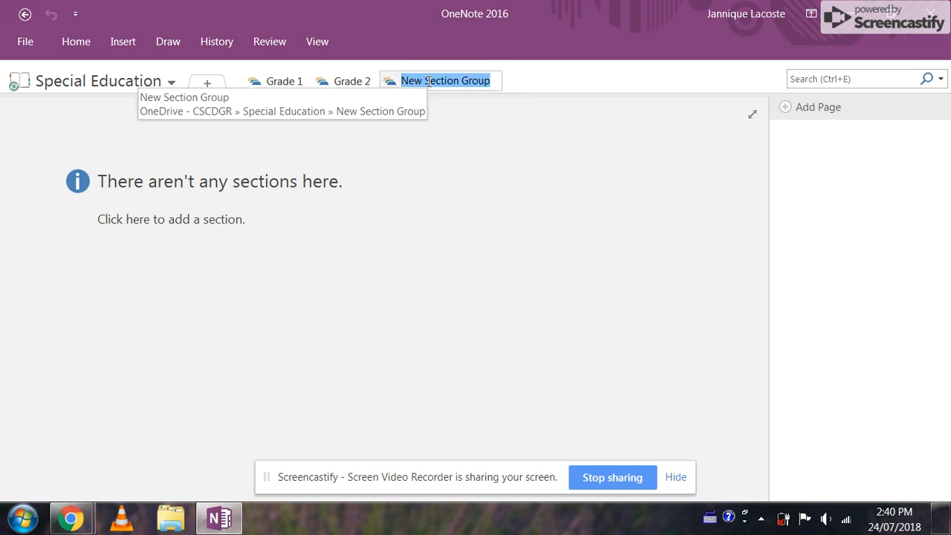
pyautogui.click(426, 80)
pyautogui.tripleClick(428, 81)
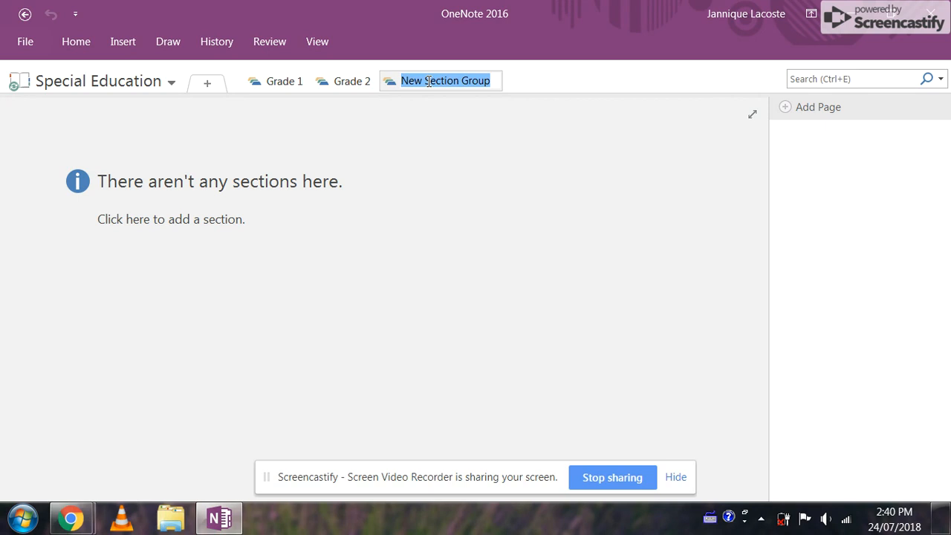
pyautogui.write('Grade 3')
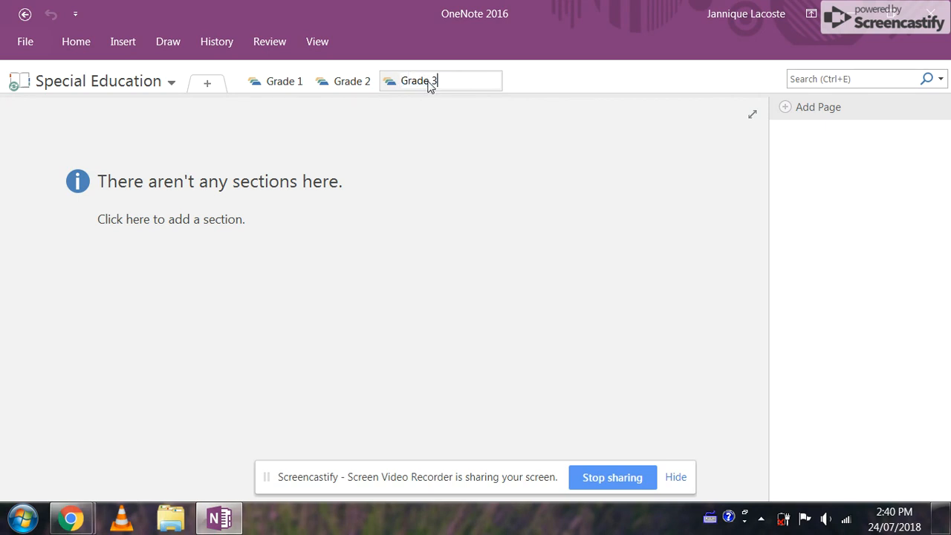
pyautogui.press('Return')
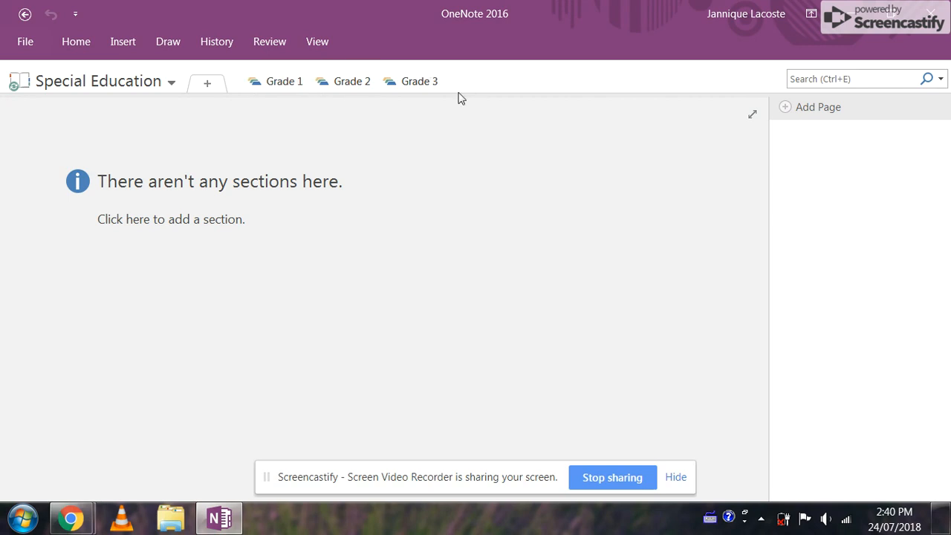
# Step: In the Grade 1 section group, add a section named with the student's first name and title its page "Profile"
pyautogui.click(299, 87)
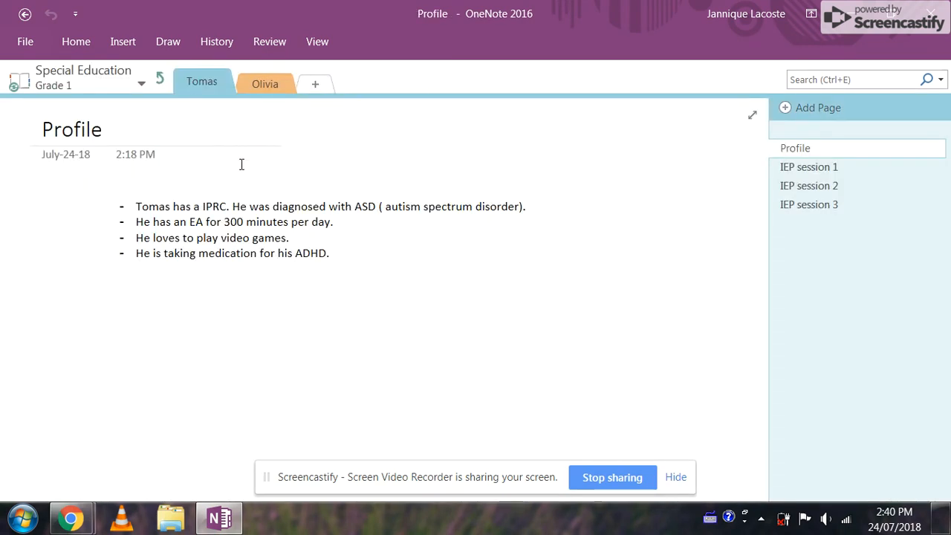
pyautogui.click(318, 84)
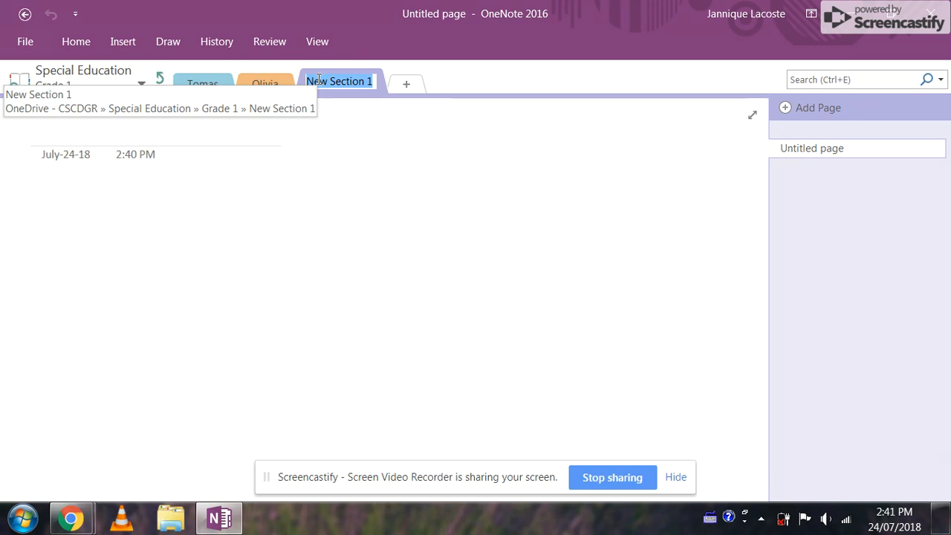
pyautogui.write('Jack')
pyautogui.press('Return')
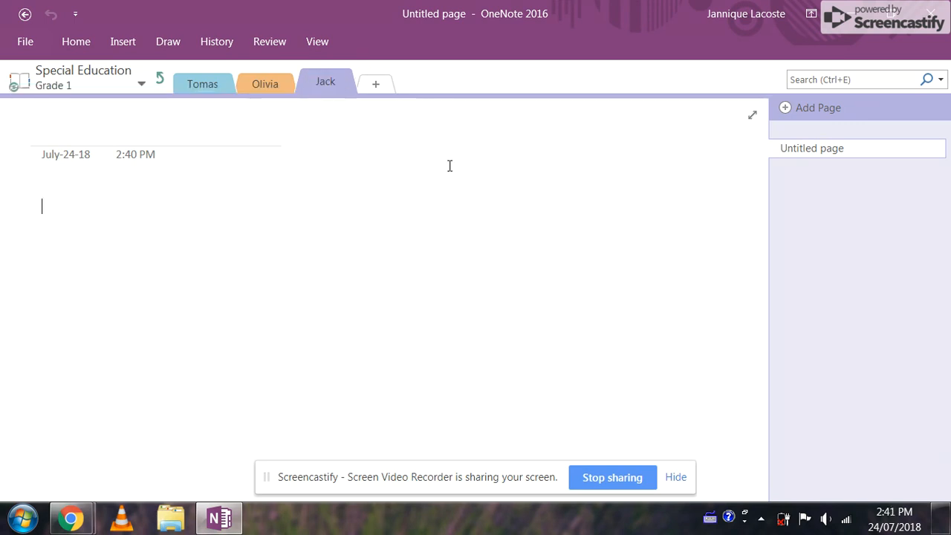
pyautogui.click(104, 138)
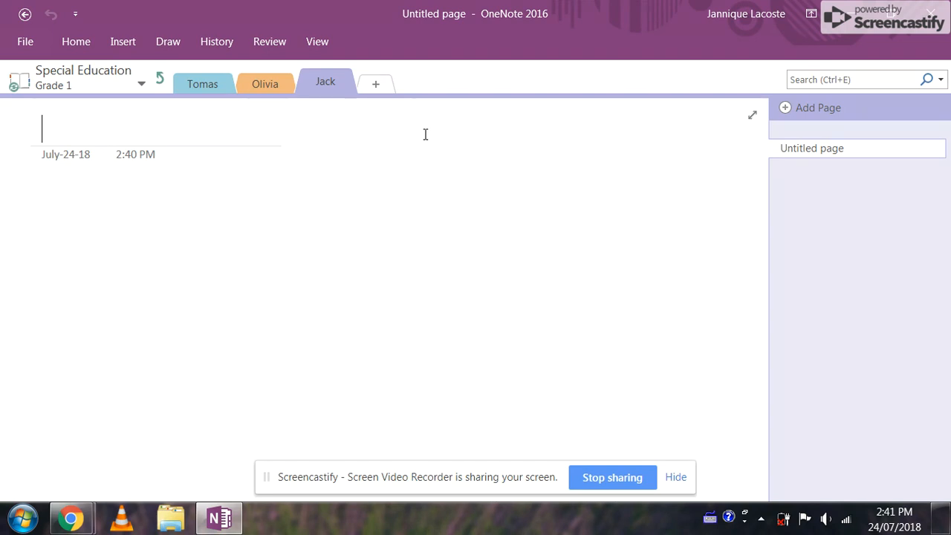
pyautogui.write('Profile')
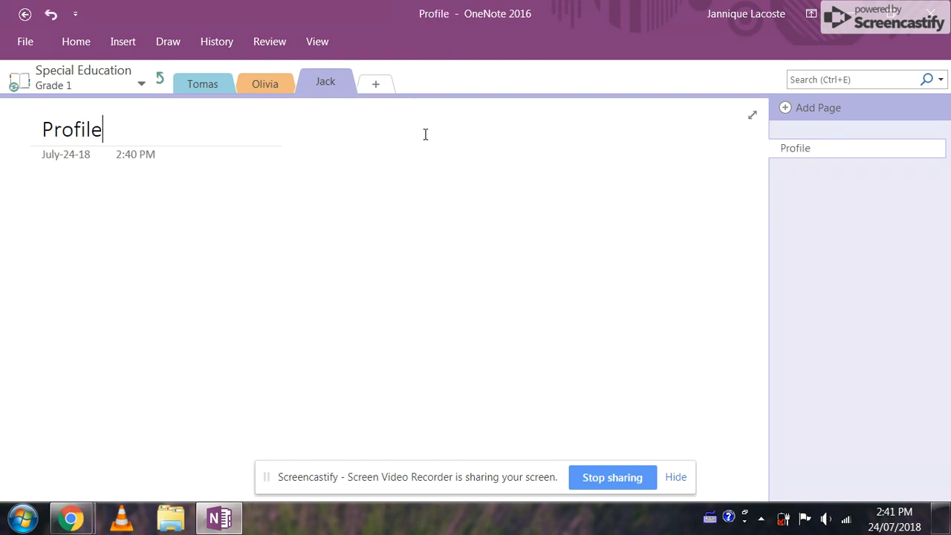
# Step: Add a dash-bulleted note below the Profile title stating that the named student has an IEP and "he is non-identified."
pyautogui.click(284, 246)
pyautogui.click(200, 193)
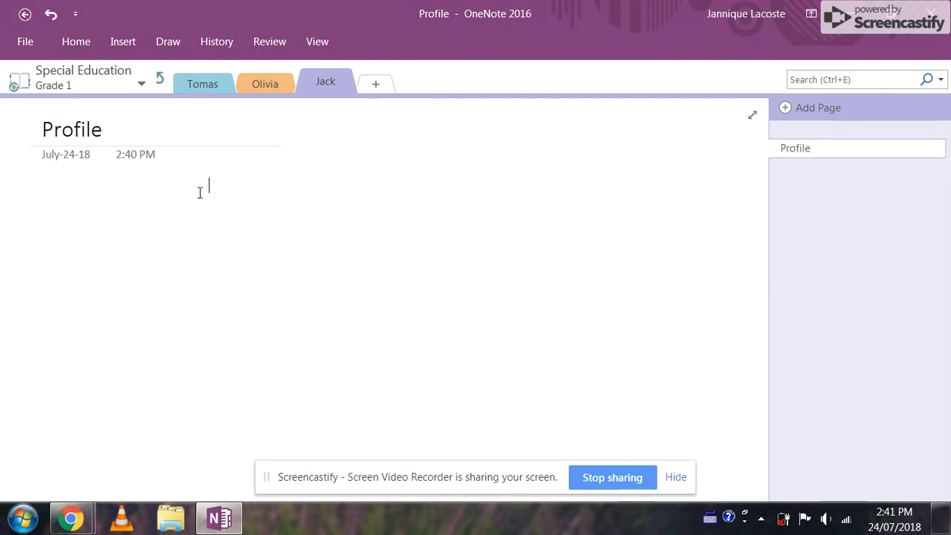
pyautogui.click(141, 187)
pyautogui.write('-')
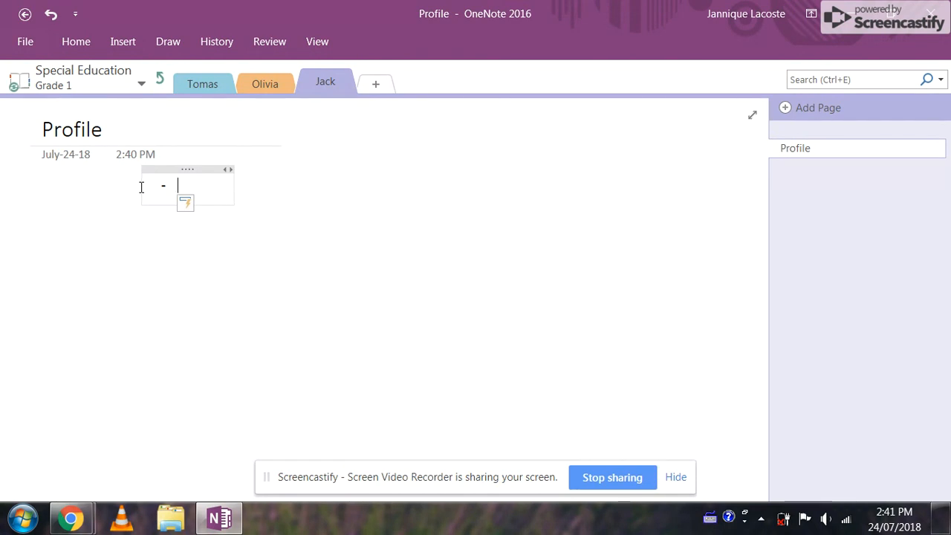
pyautogui.write('Jack i')
pyautogui.press('BackSpace')
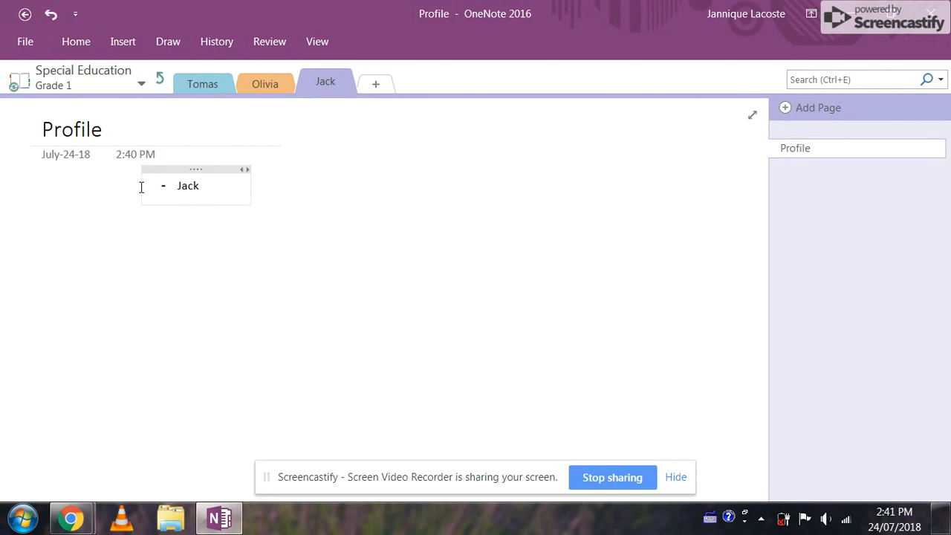
pyautogui.write('has an IE')
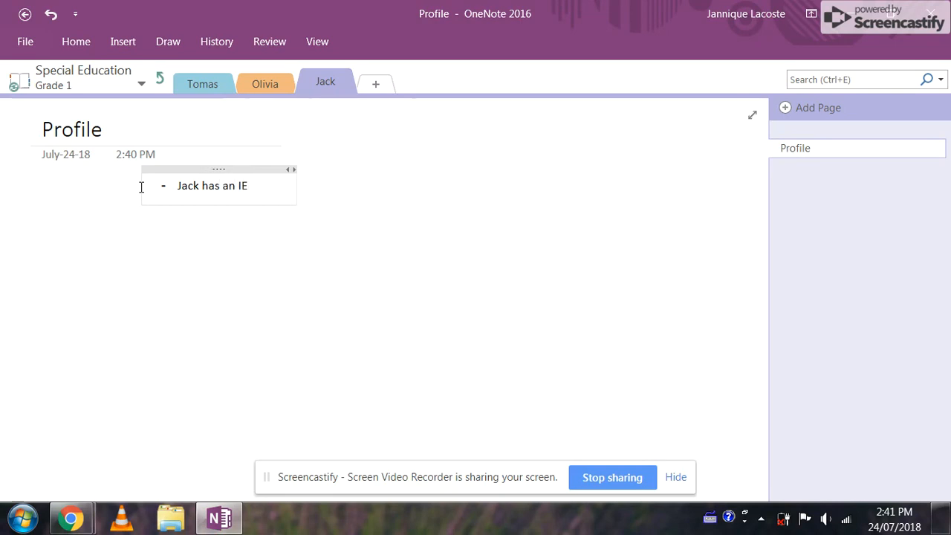
pyautogui.write('P and ')
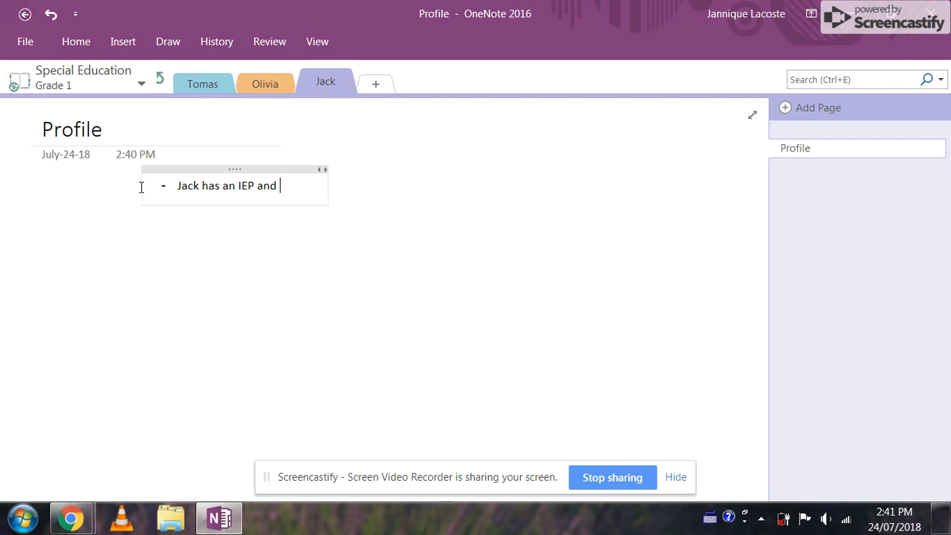
pyautogui.write('he is ')
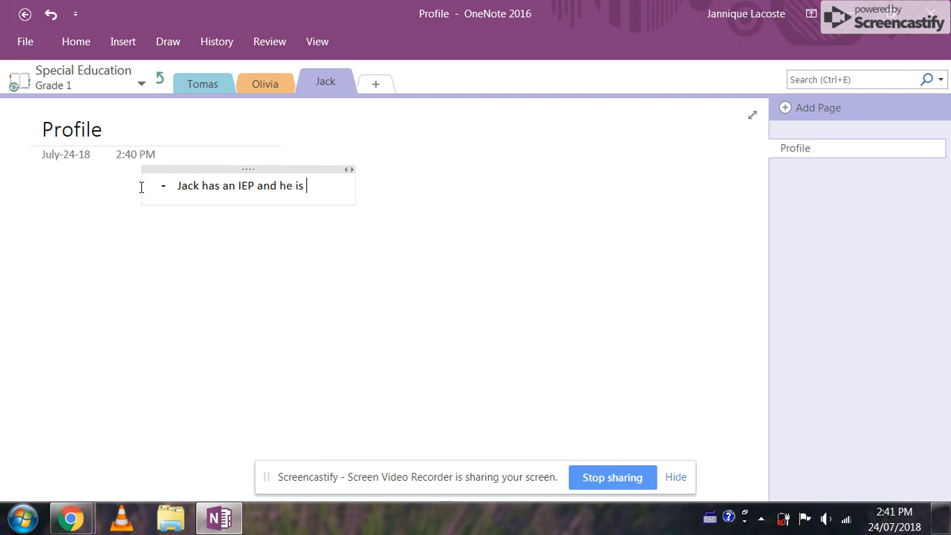
pyautogui.write('non-0')
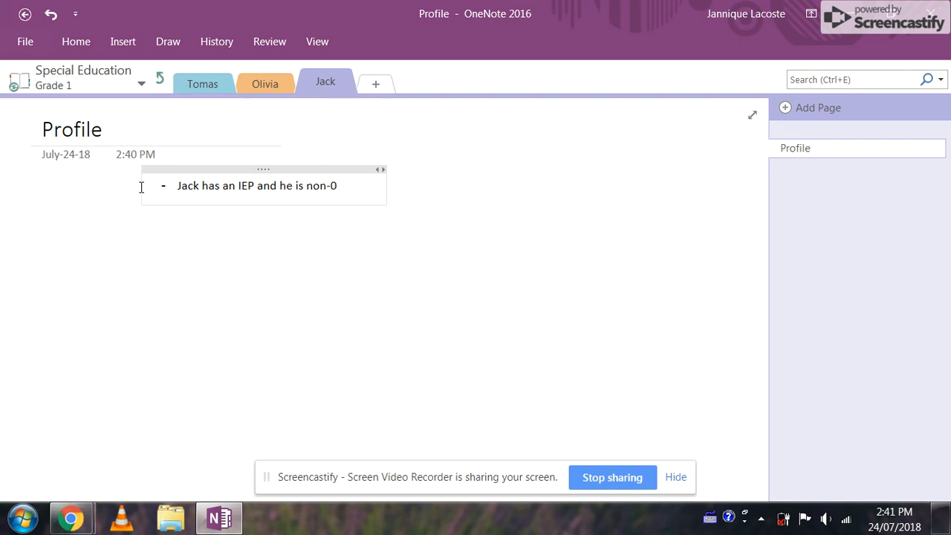
pyautogui.press('BackSpace')
pyautogui.write('identified')
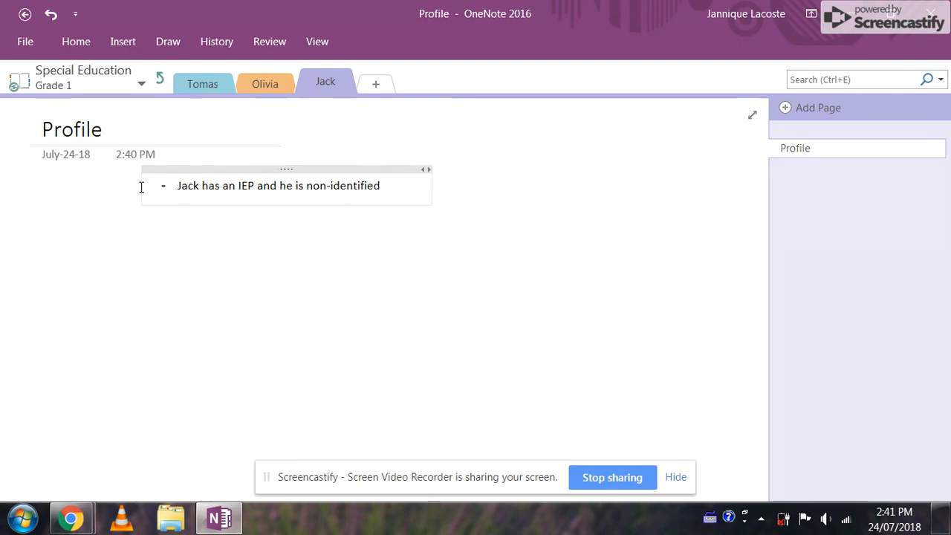
pyautogui.press('BackSpace')
pyautogui.write('.')
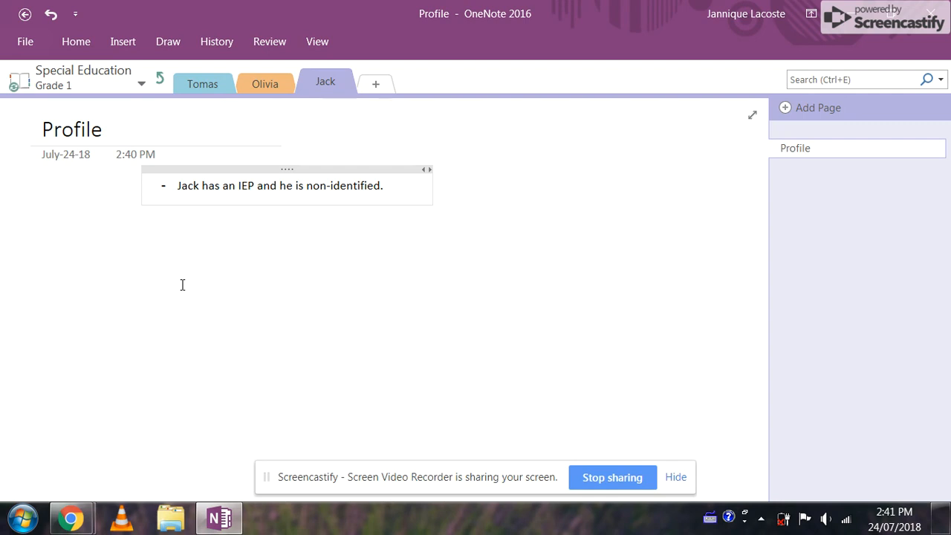
# Step: Open the first student's section in Grade 1 and read the notes on its Profile page
pyautogui.click(210, 84)
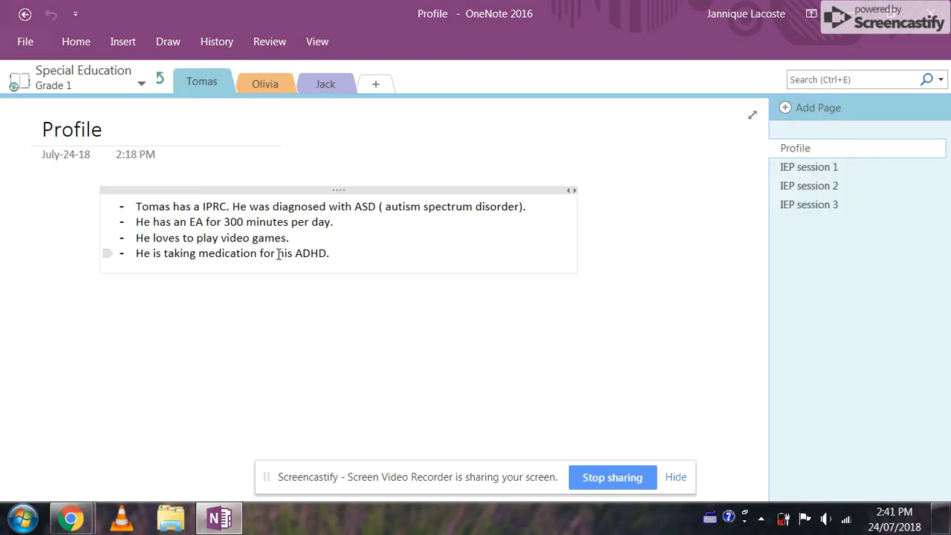
pyautogui.click(334, 353)
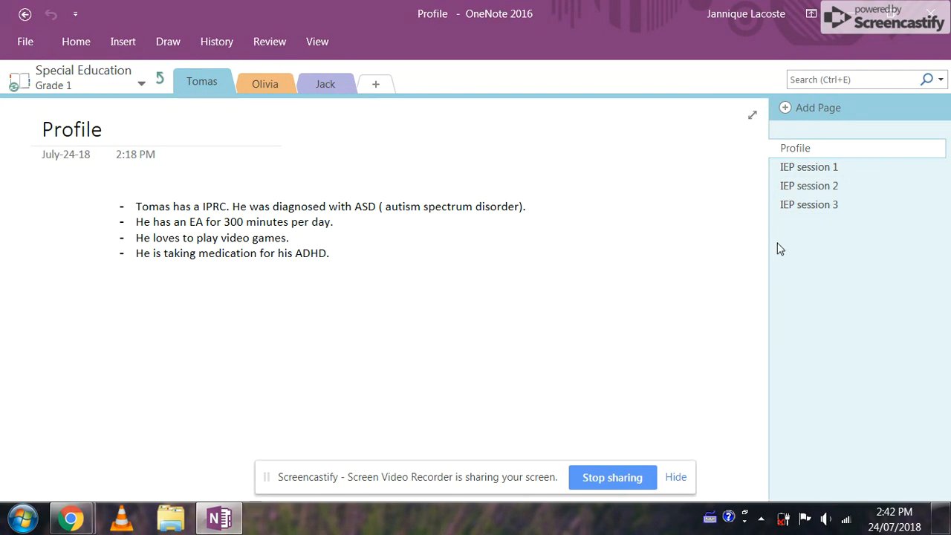
# Step: Review the Profile notes in the second and third students' sections of the Grade 1 section group
pyautogui.click(265, 87)
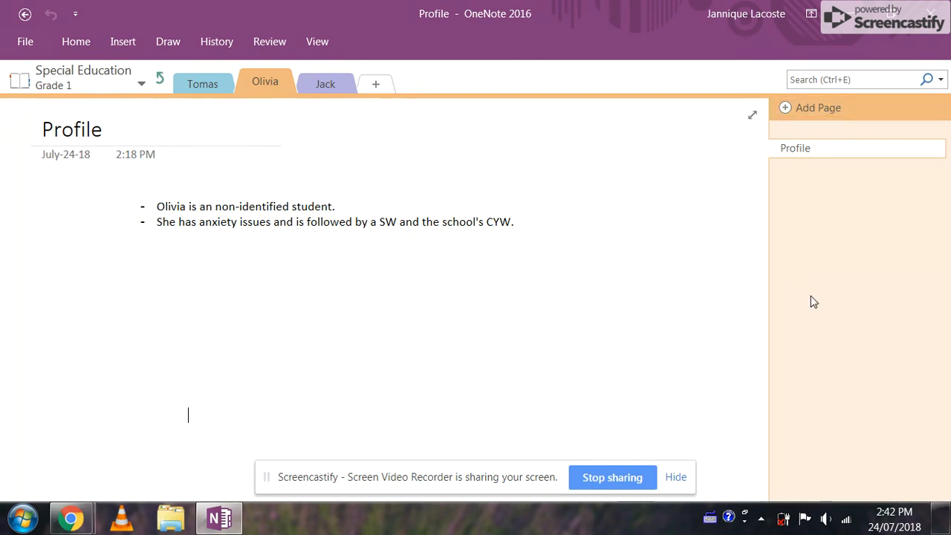
pyautogui.click(339, 93)
# Step: In the Grade 2 section group, add a section named with the student's first name, title its page "Profile", and return to the notebook level
pyautogui.click(159, 79)
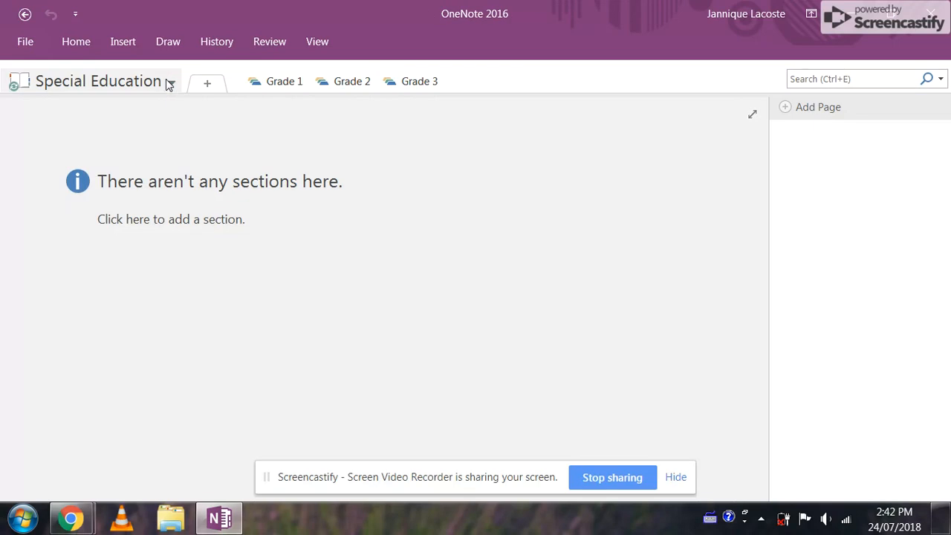
pyautogui.click(350, 86)
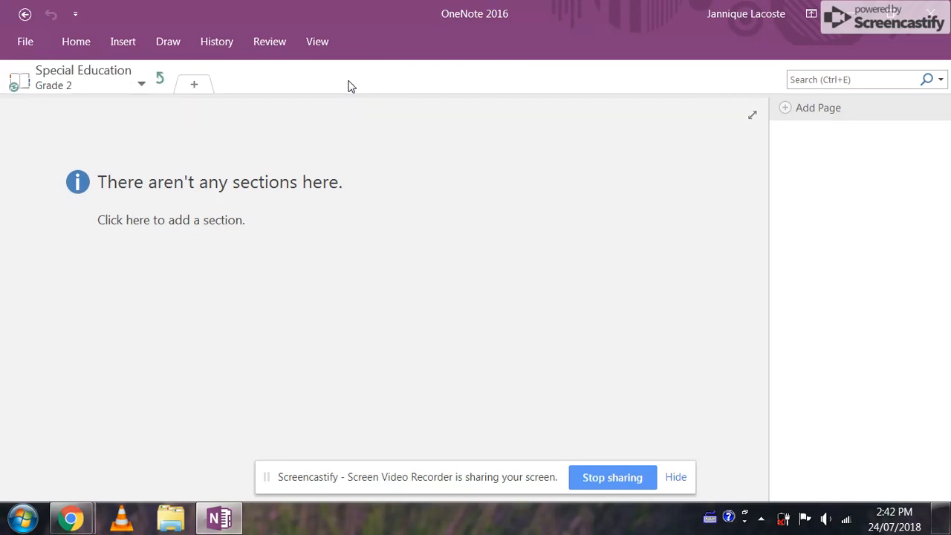
pyautogui.click(191, 84)
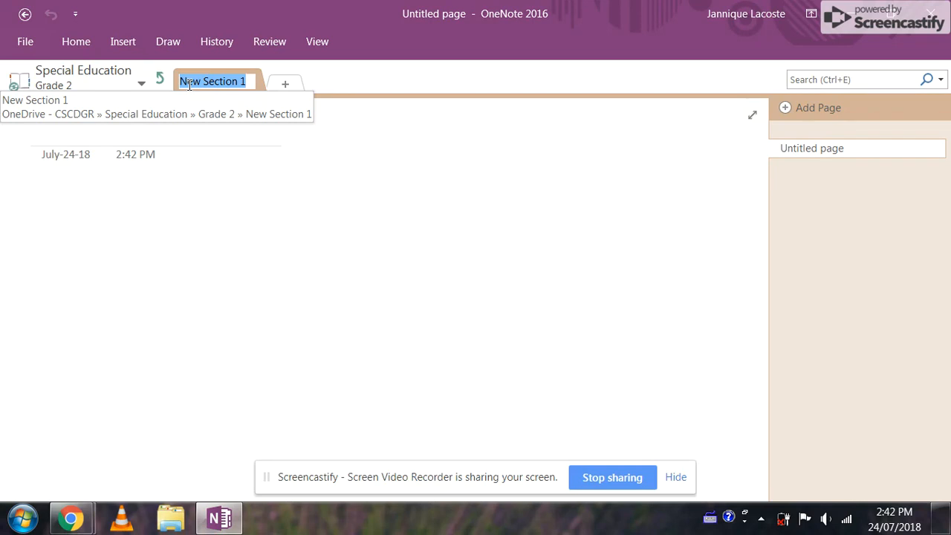
pyautogui.press('BackSpace')
pyautogui.write('Isabelle')
pyautogui.click(178, 136)
pyautogui.write('Profile')
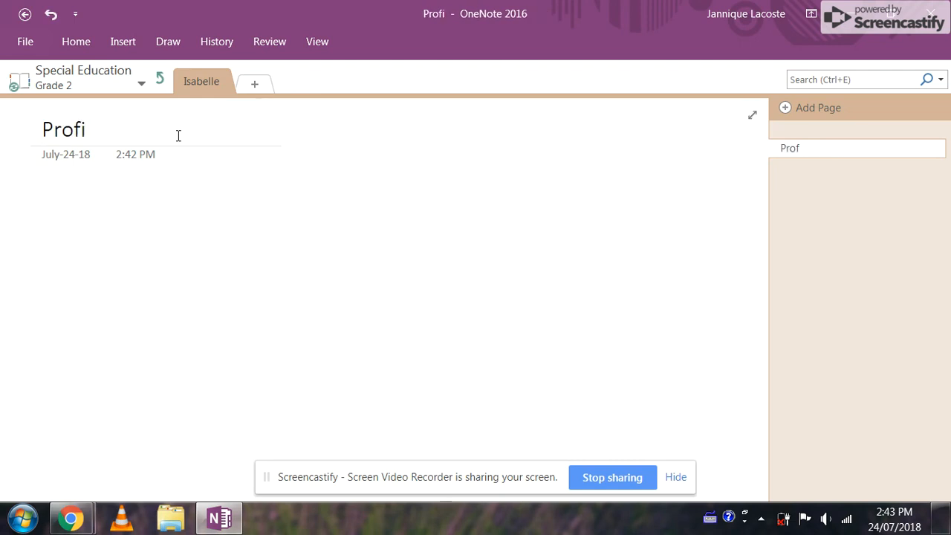
pyautogui.click(200, 287)
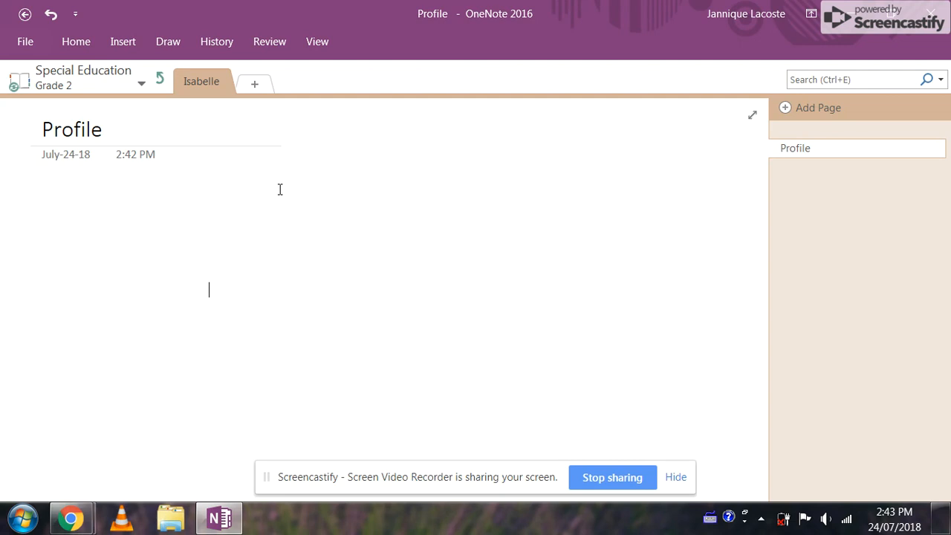
pyautogui.click(159, 79)
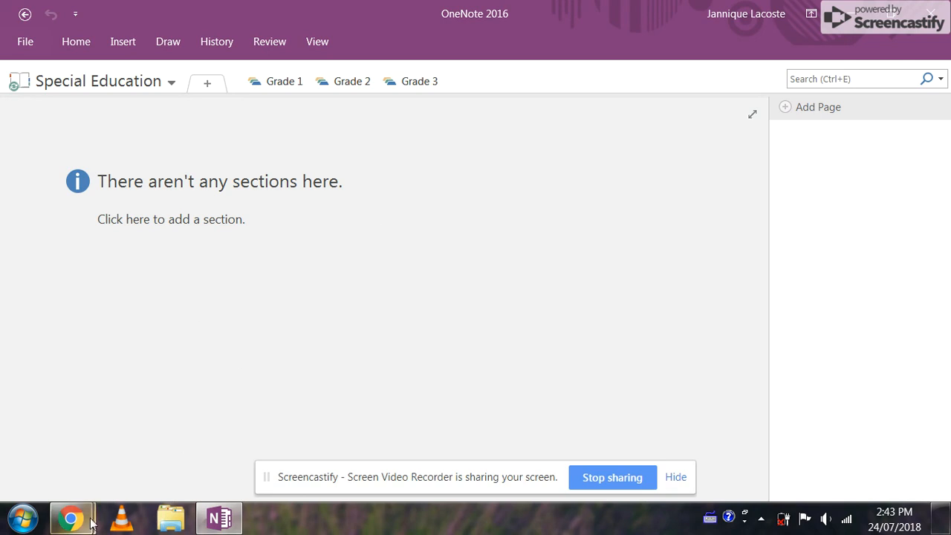
# Step: Switch to OneNote Online in Chrome and open the Special Education notebook from the notebooks list
pyautogui.moveTo(74, 518)
pyautogui.moveTo(219, 429)
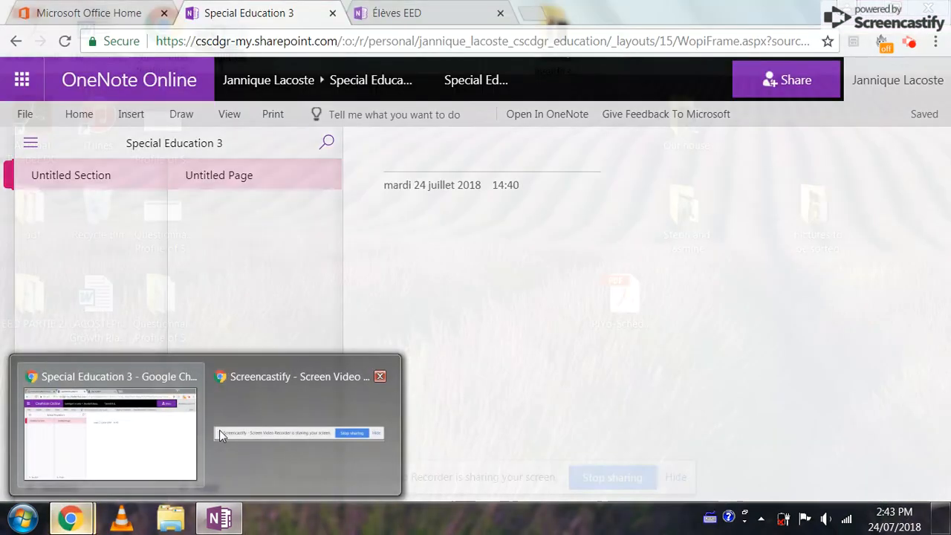
pyautogui.click(31, 446)
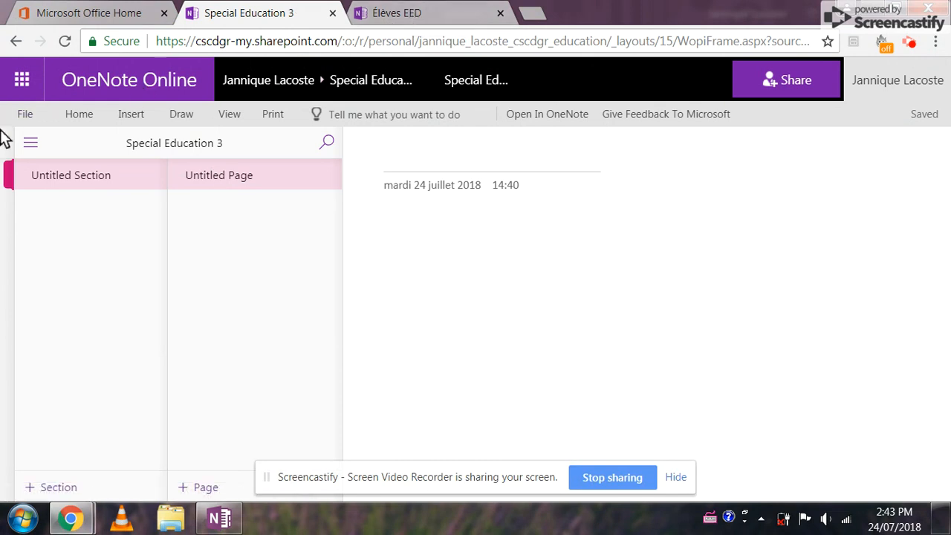
pyautogui.click(30, 141)
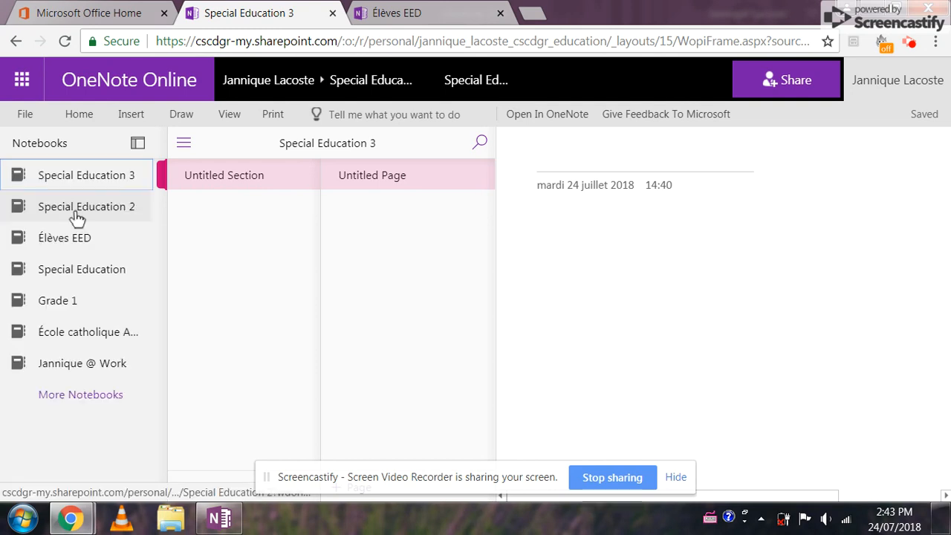
pyautogui.click(76, 272)
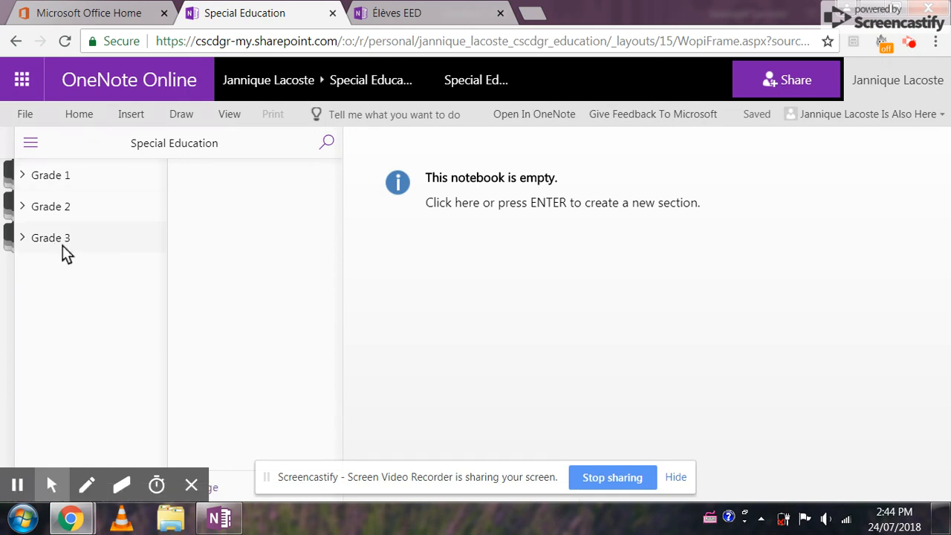
# Step: Expand Grade 1 in the online notebook, check the third and second students' Profile pages, and collapse the group
pyautogui.click(65, 187)
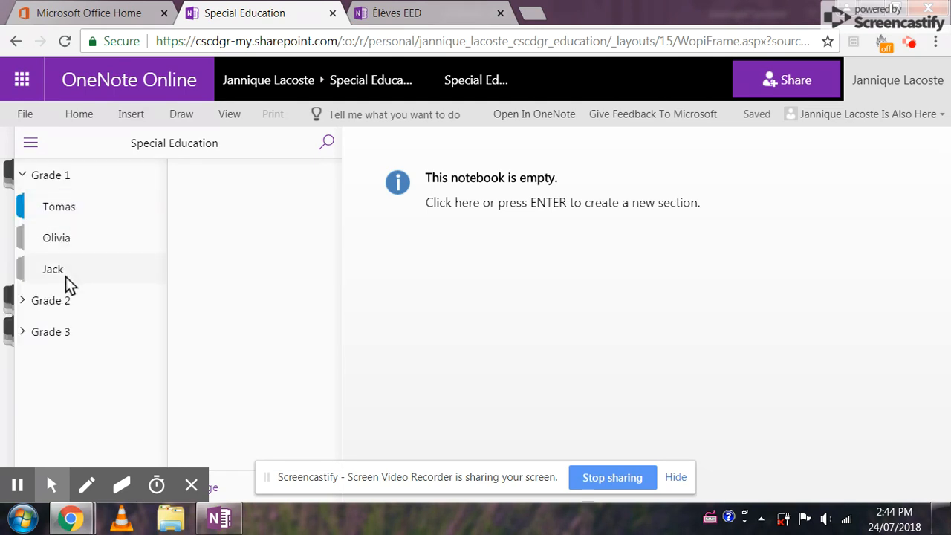
pyautogui.click(65, 271)
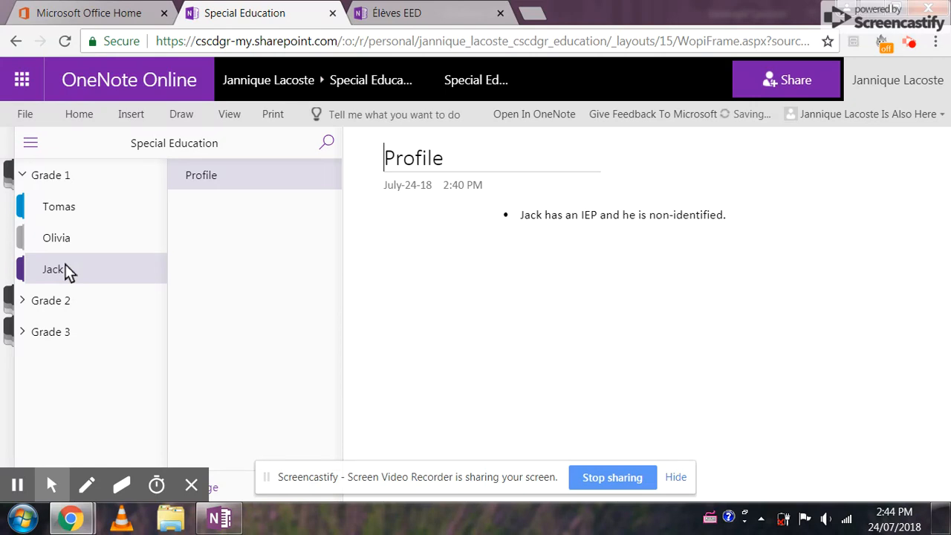
pyautogui.click(64, 241)
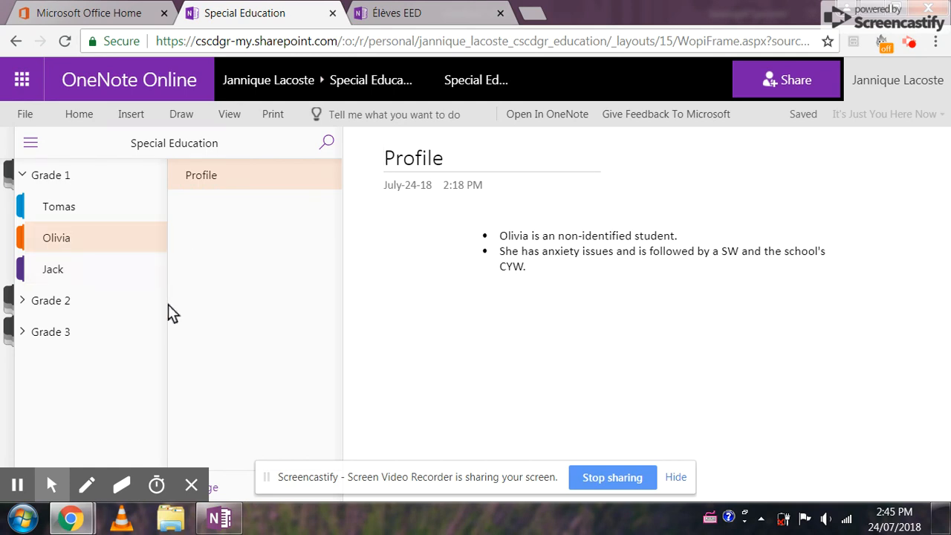
pyautogui.click(87, 173)
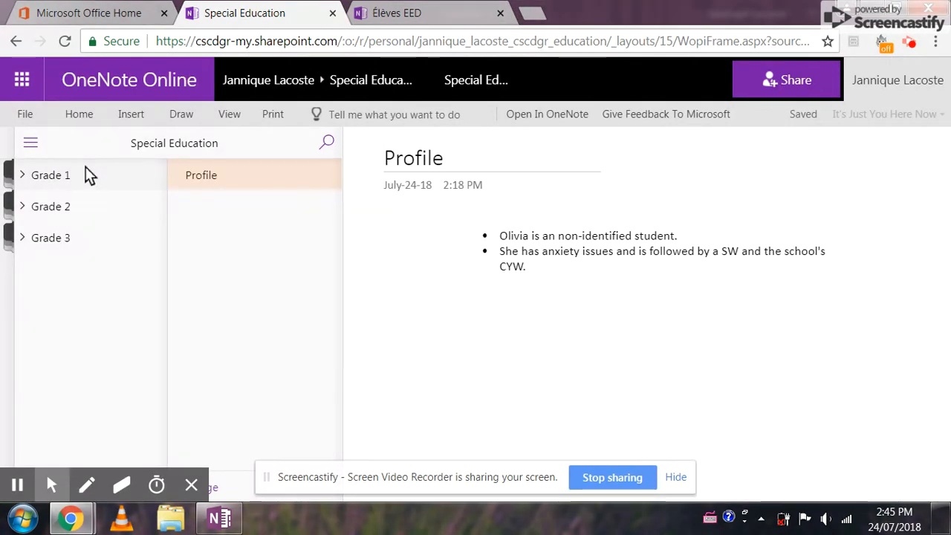